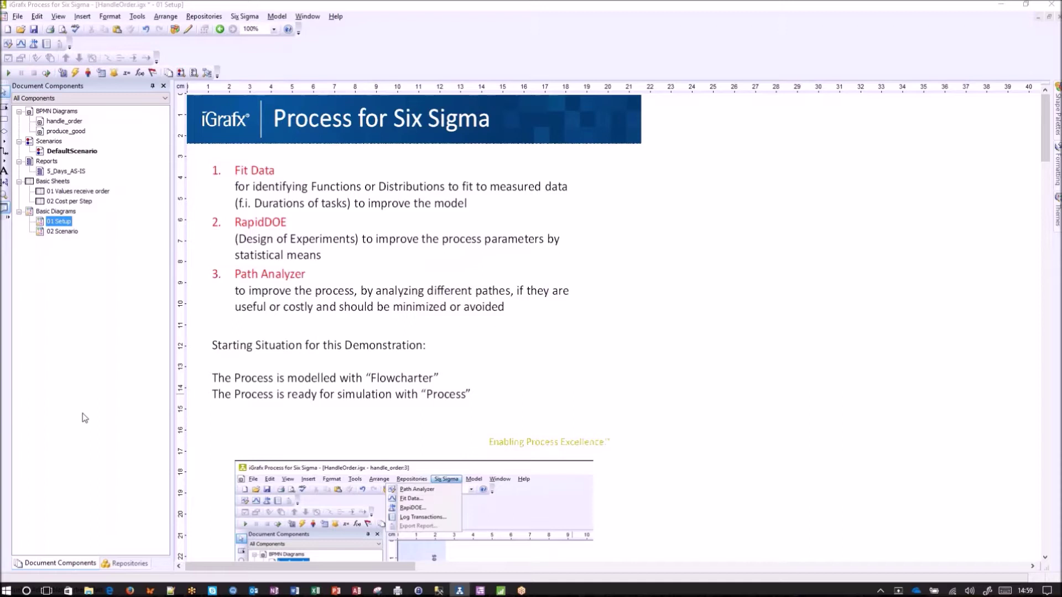
# - Review the 02 Scenario description, the handle_order diagram and its produce_good subprocess, and return to handle_order
pyautogui.doubleClick(69, 234)
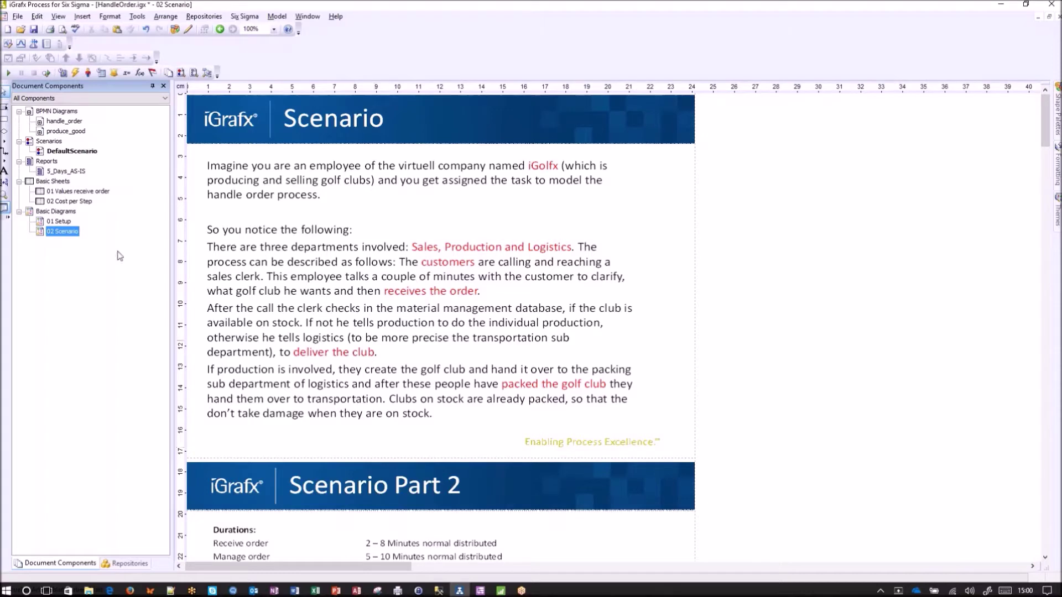
pyautogui.doubleClick(76, 121)
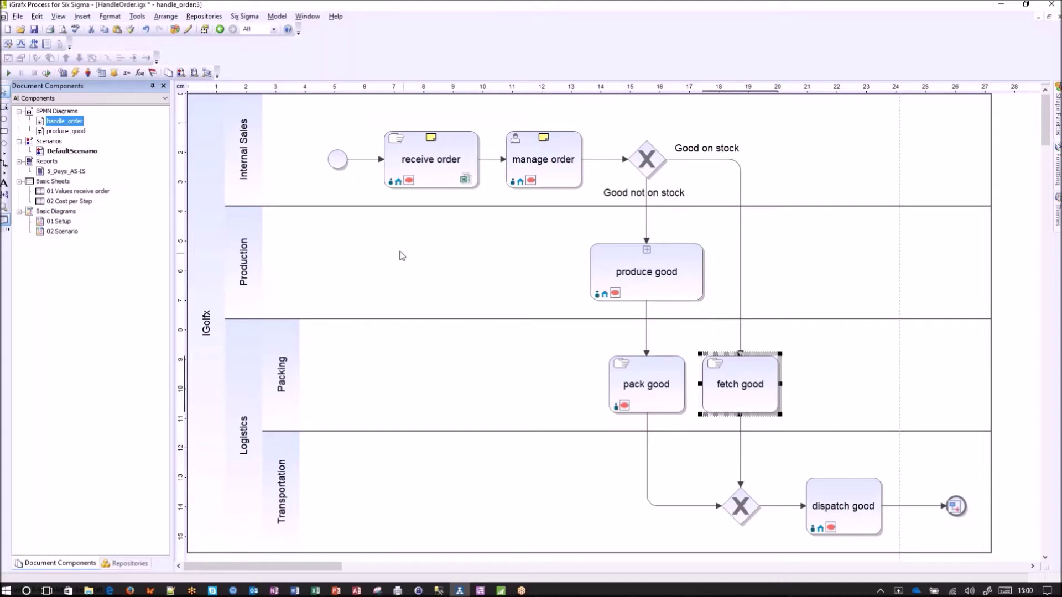
pyautogui.rightClick(653, 257)
pyautogui.click(693, 429)
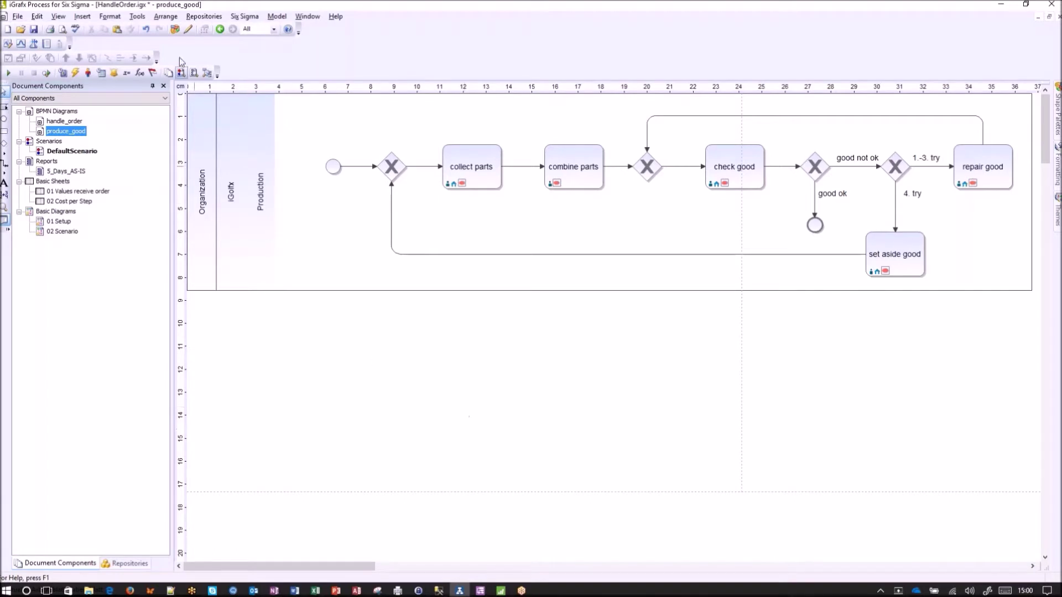
pyautogui.click(220, 30)
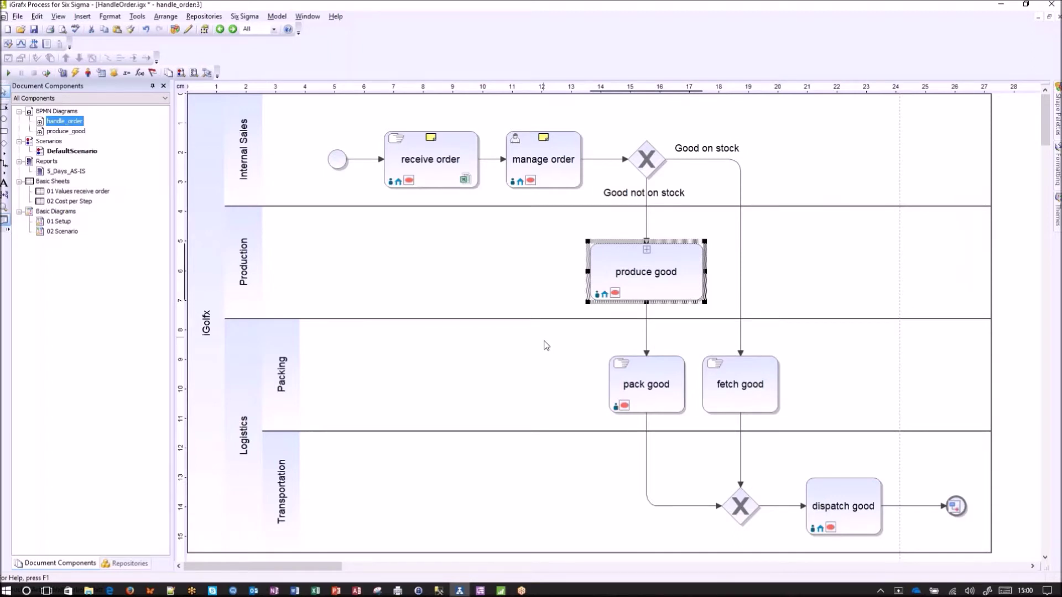
# - Examine the durations, decision percentages, resources and customer frequency in Scenario Part 2 of the 02 Scenario diagram
pyautogui.doubleClick(70, 235)
pyautogui.scroll(-5, 496, 403)
pyautogui.scroll(-2, 529, 410)
pyautogui.scroll(-2, 532, 412)
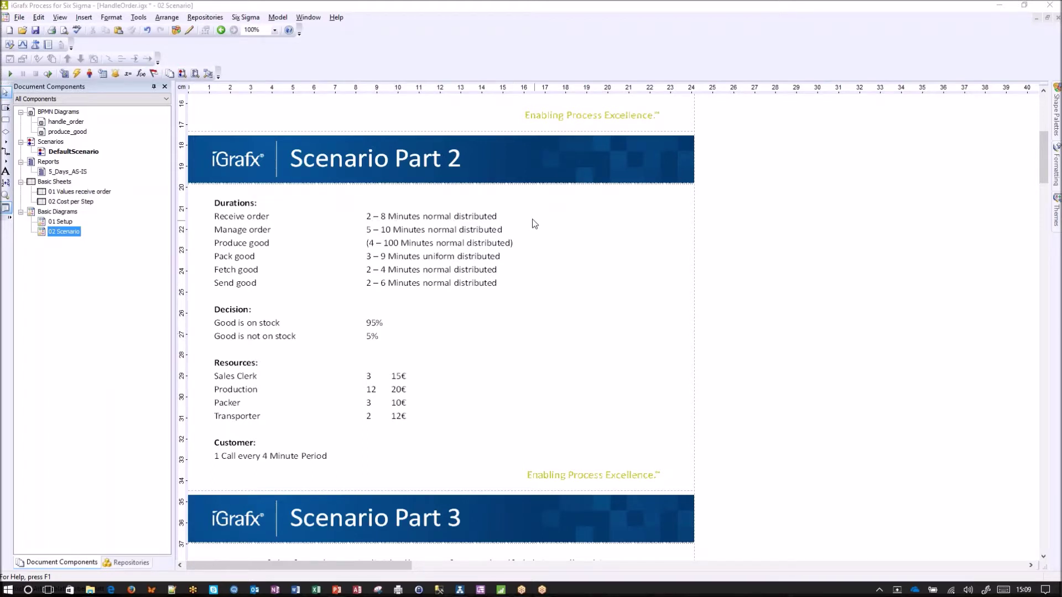
# - Open the 01 Values receive order sheet and run Fit Data on column C1 of worksheet Arbeitsblatt 1
pyautogui.doubleClick(92, 193)
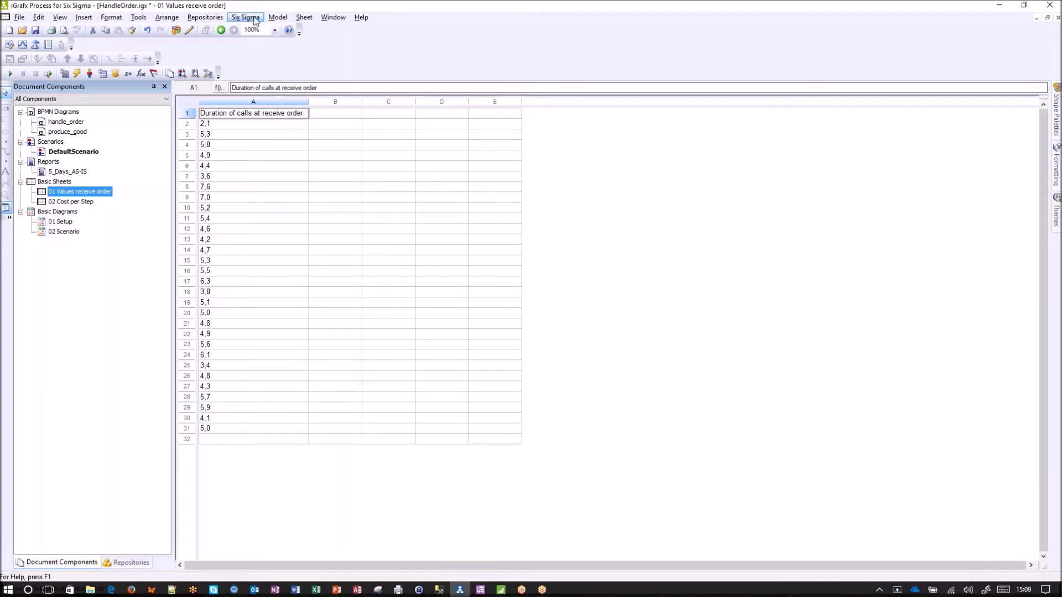
pyautogui.click(256, 21)
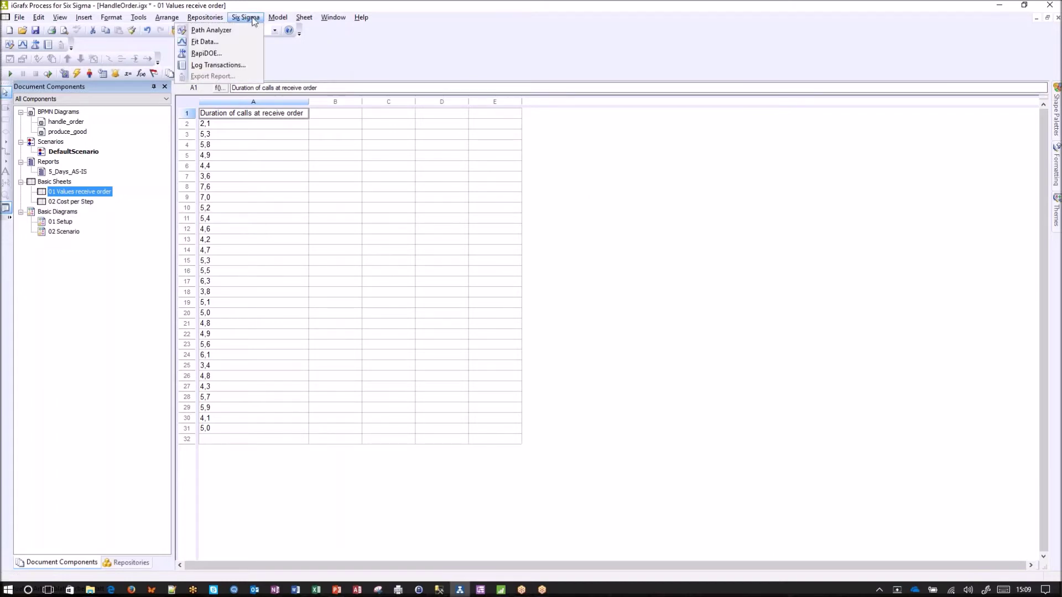
pyautogui.click(227, 42)
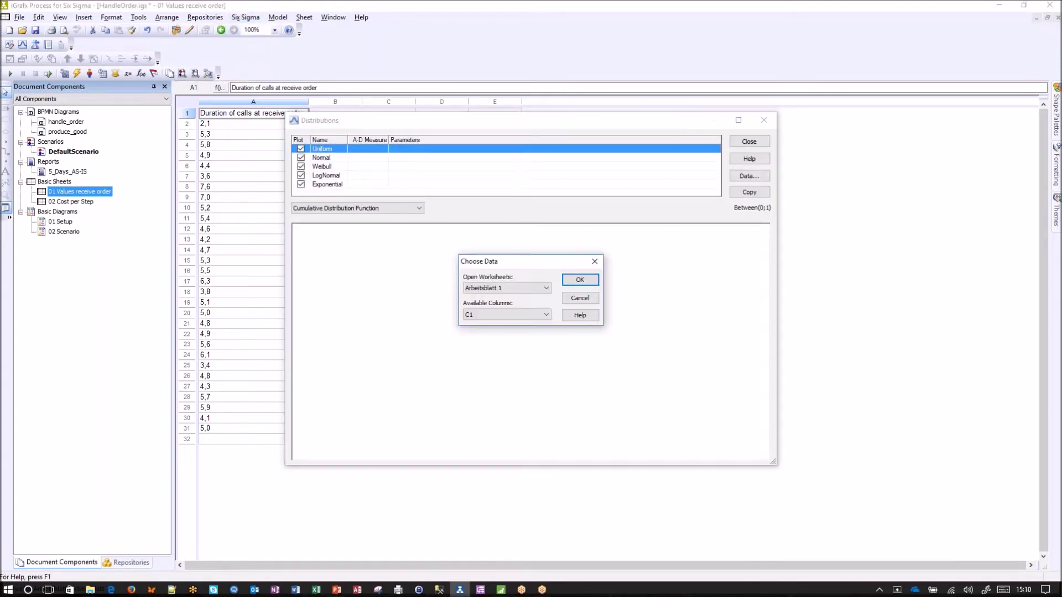
pyautogui.click(580, 280)
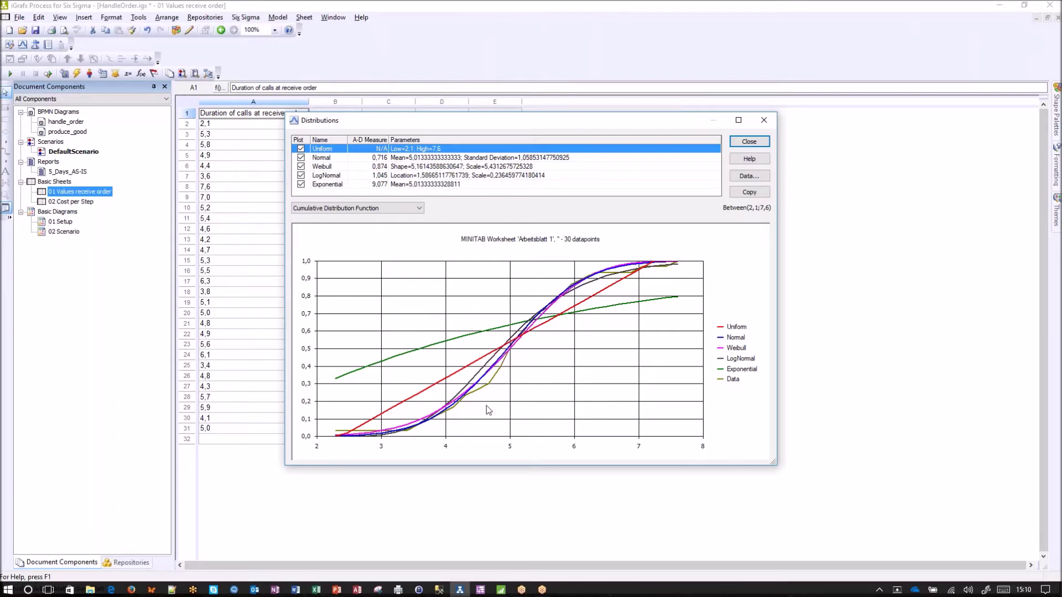
# - Plot the fits as Probability Density Function and copy the Normal distribution's expression NormDist(5,013333;1,058532)
pyautogui.click(418, 208)
pyautogui.click(364, 225)
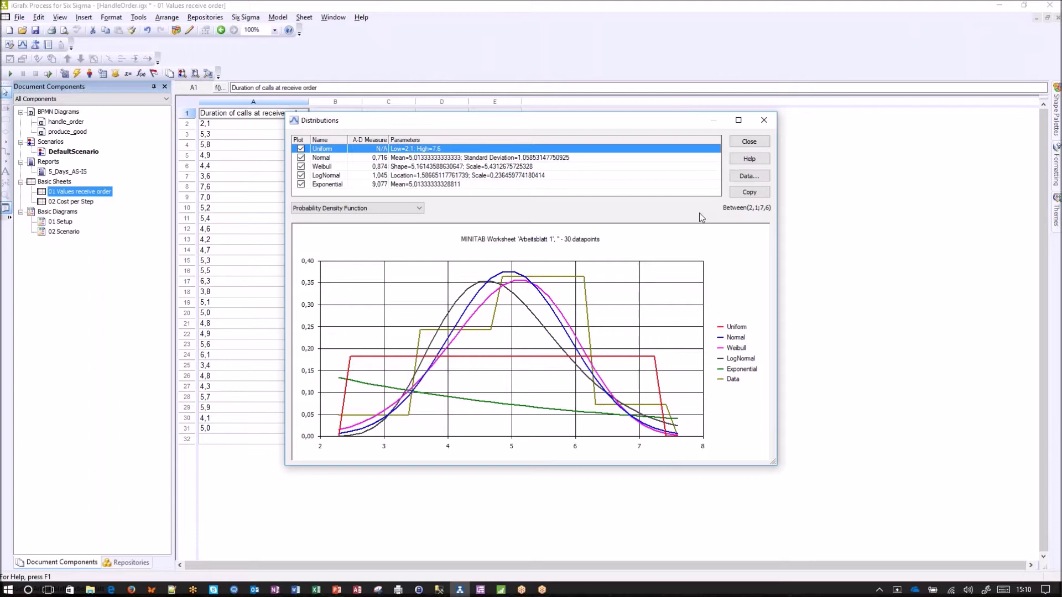
pyautogui.click(546, 159)
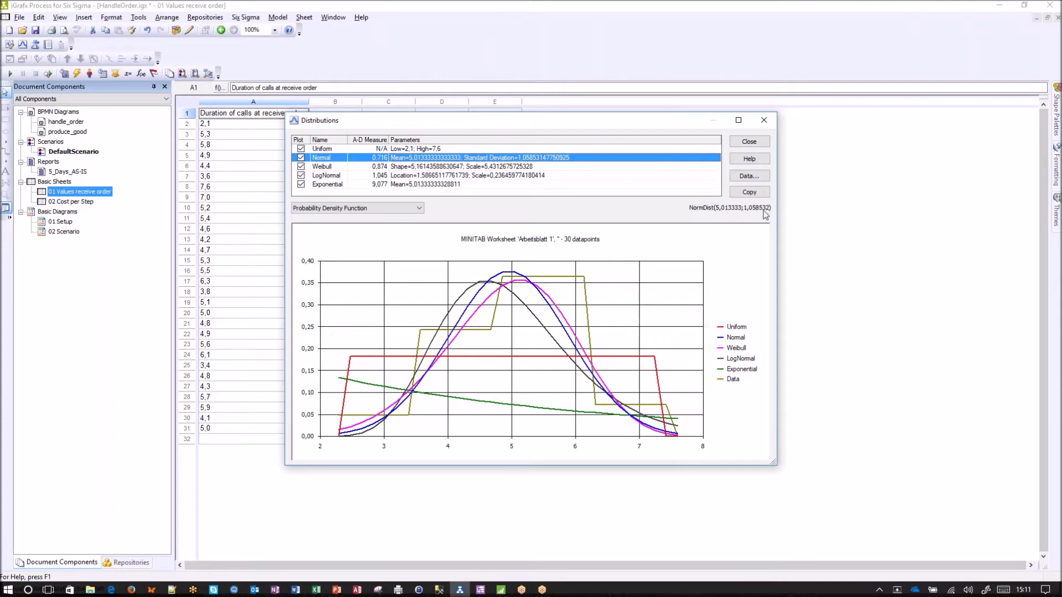
pyautogui.click(754, 194)
pyautogui.click(70, 126)
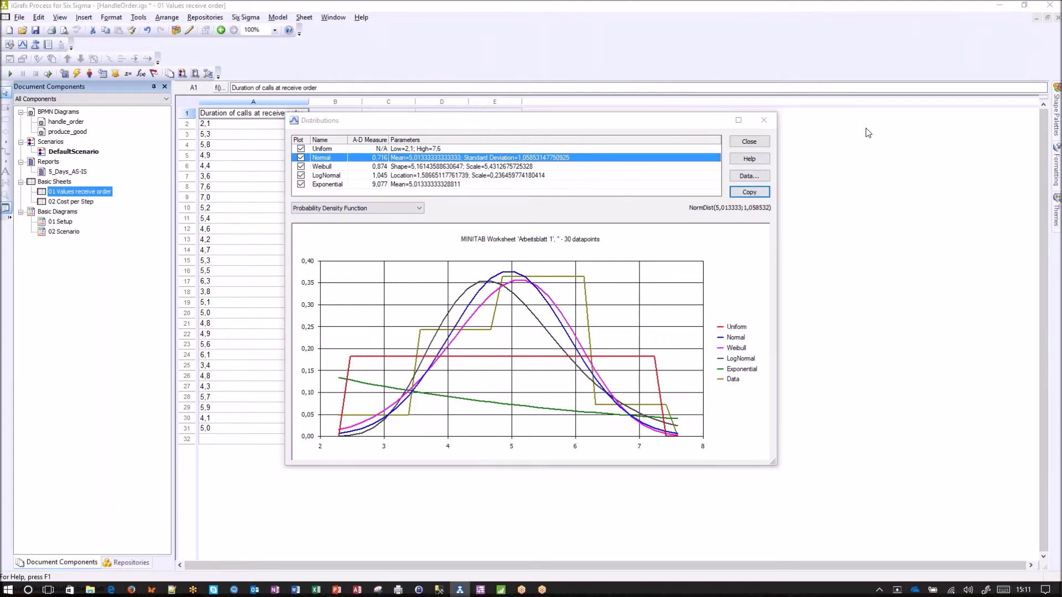
pyautogui.click(764, 120)
# - Set the receive order task's duration in handle_order to an Expression using the copied NormDist(5,013333;1,058532), in minutes
pyautogui.doubleClick(64, 122)
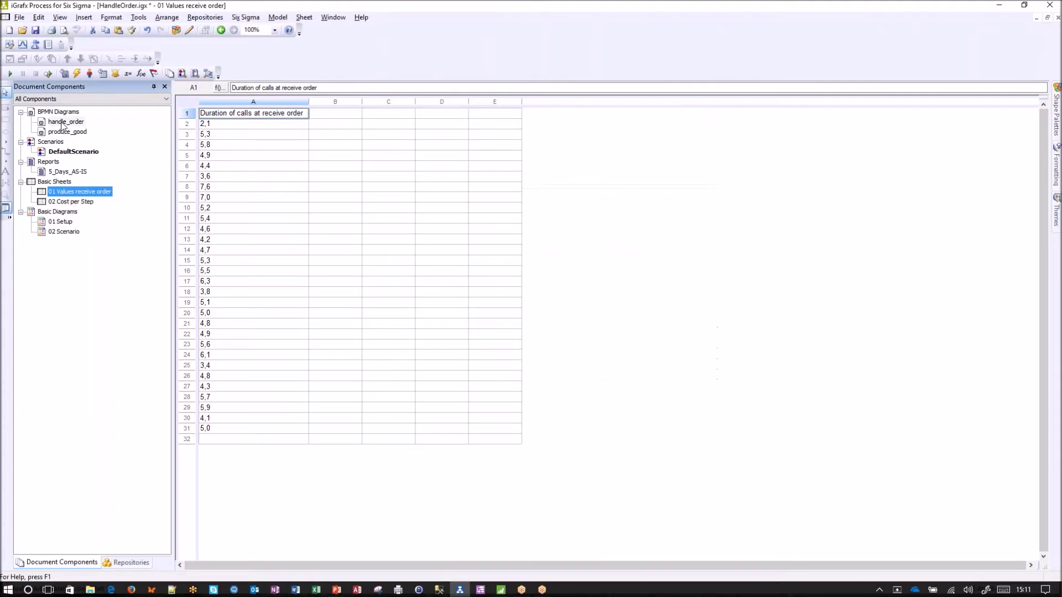
pyautogui.rightClick(458, 165)
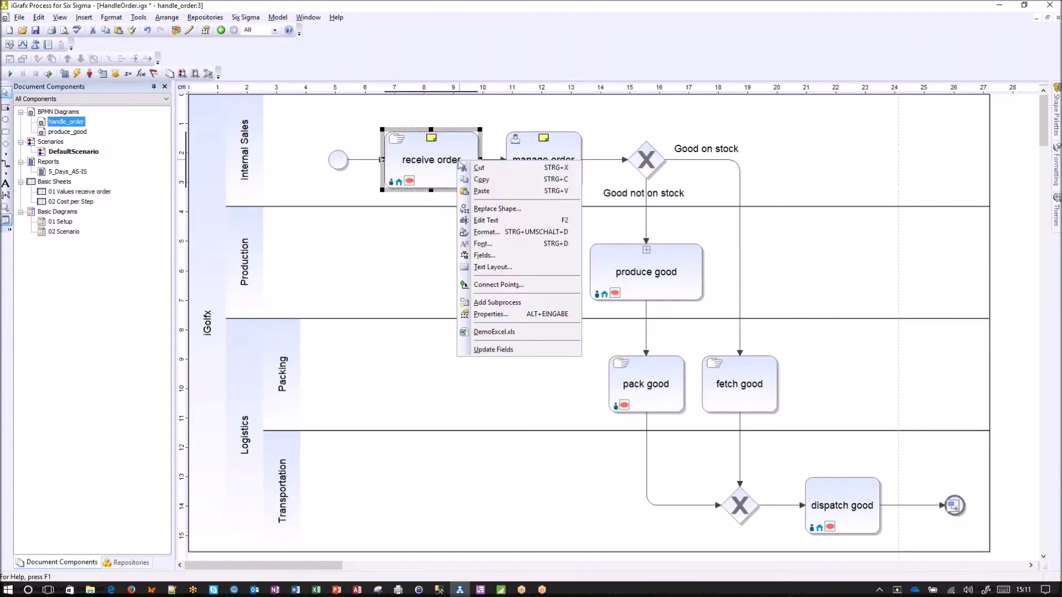
pyautogui.click(509, 313)
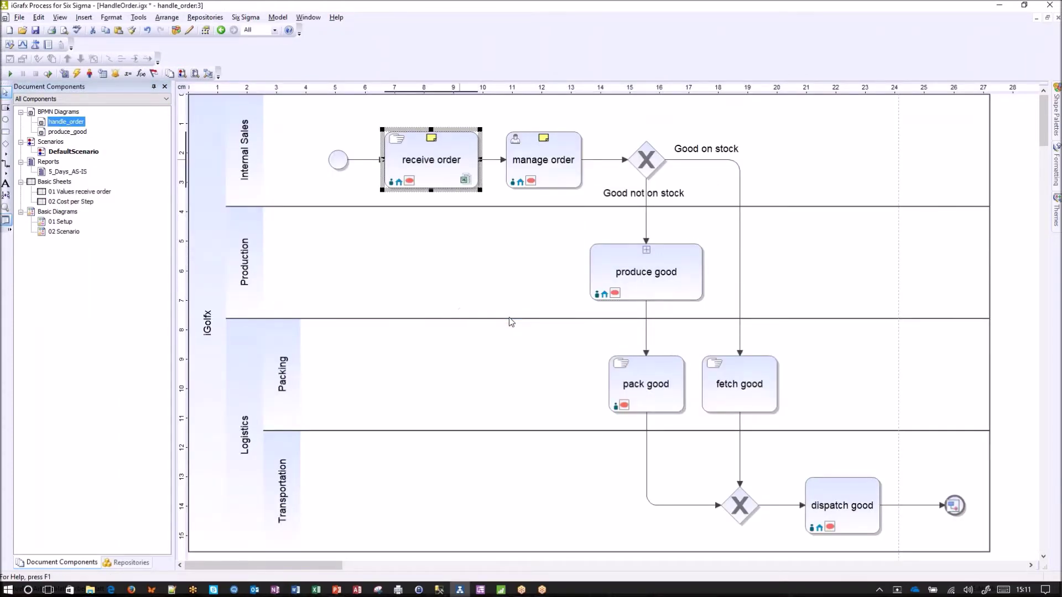
pyautogui.rightClick(444, 164)
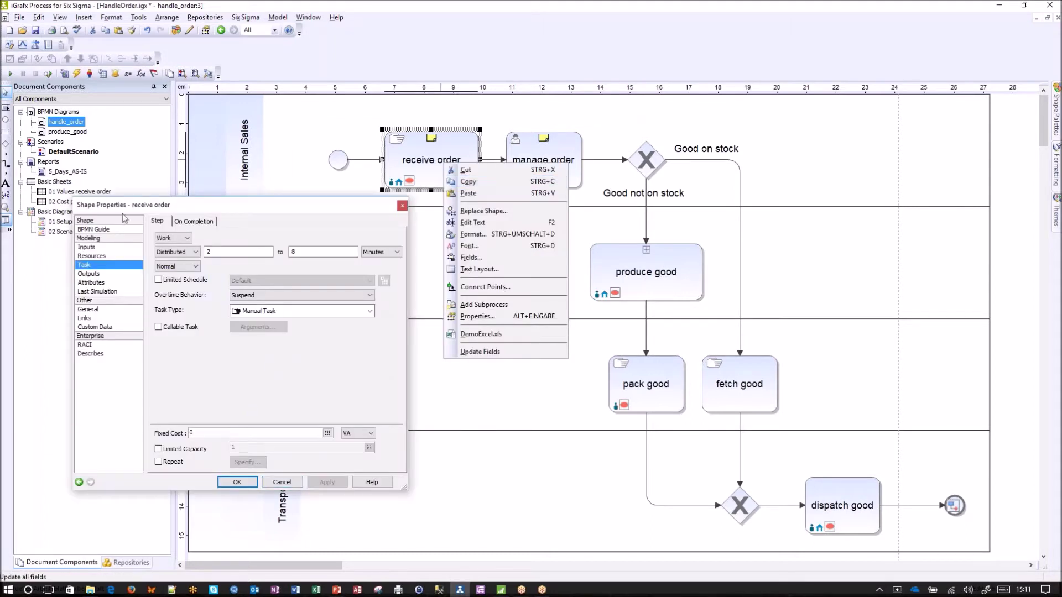
pyautogui.click(248, 253)
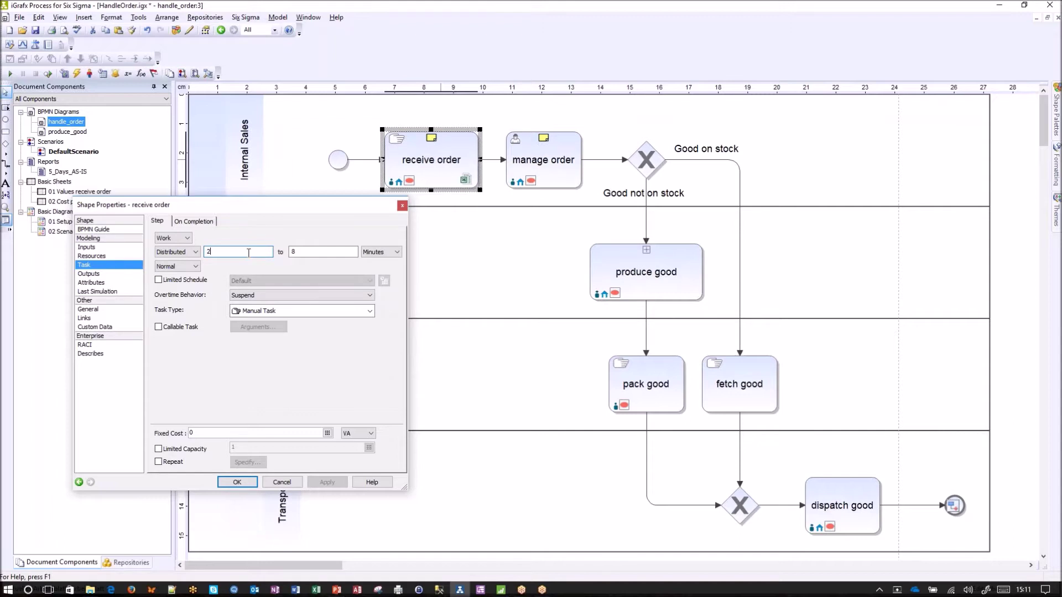
pyautogui.click(195, 252)
pyautogui.click(183, 277)
pyautogui.moveTo(257, 251); pyautogui.dragTo(203, 258)
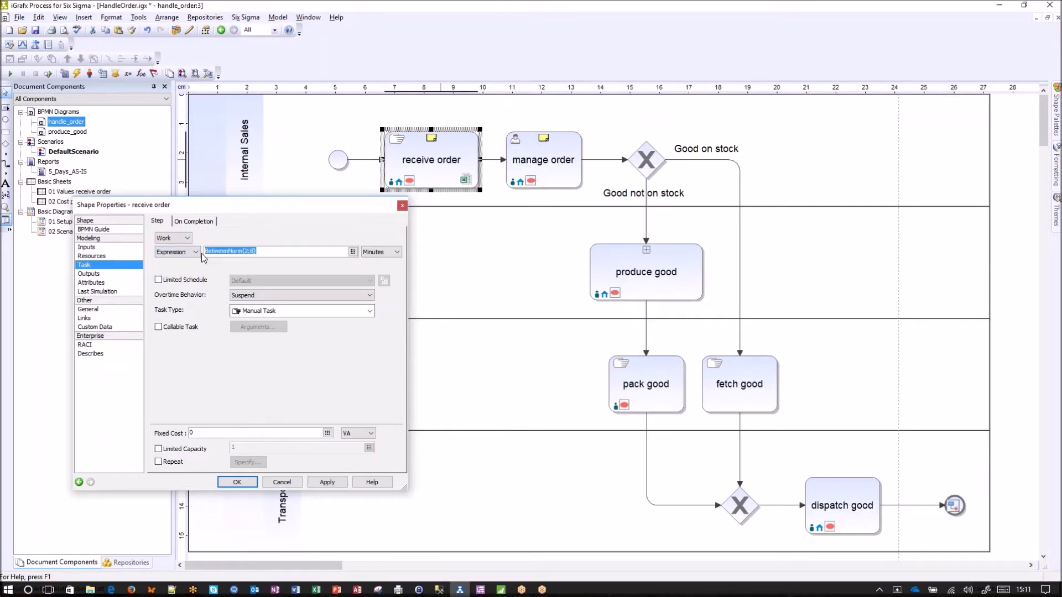
pyautogui.hotkey('ctrl', 'v')
pyautogui.click(327, 482)
pyautogui.click(246, 483)
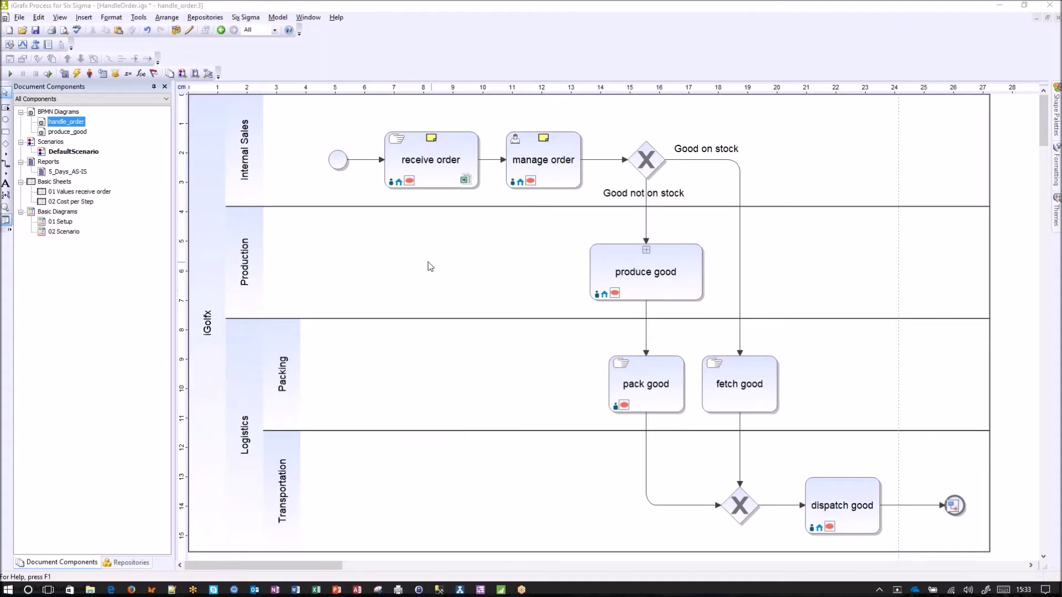
# - Open the 5_Days_AS-IS report and start setting up a RapiDOE experiment
pyautogui.doubleClick(64, 172)
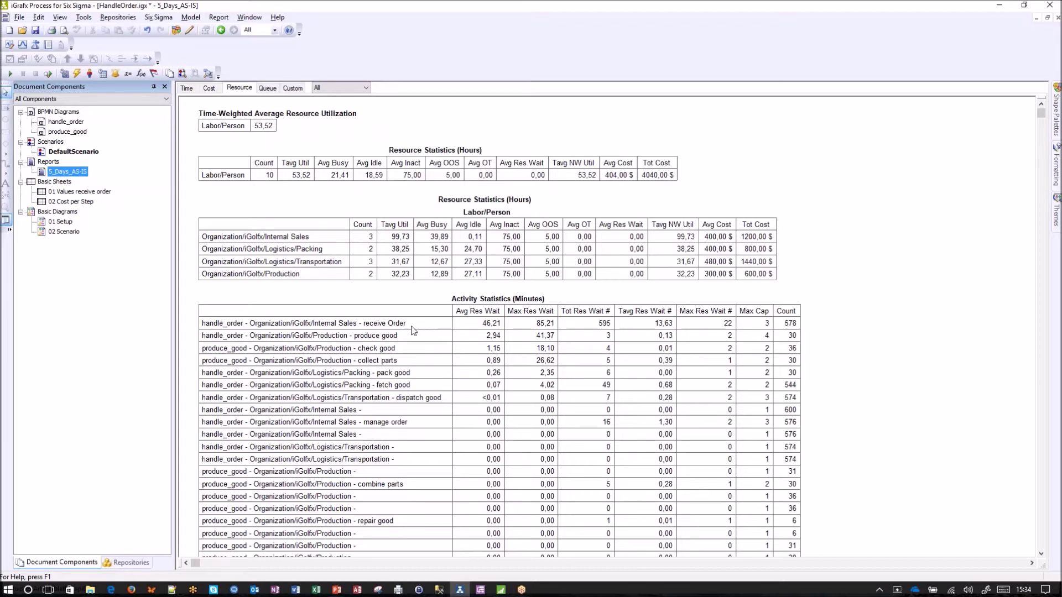
pyautogui.click(161, 17)
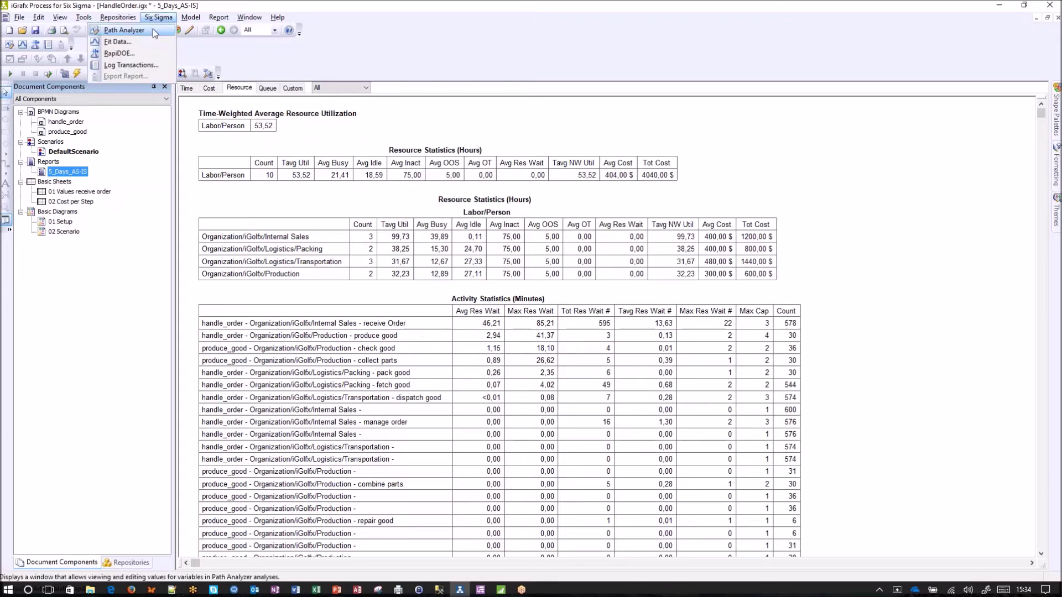
pyautogui.click(139, 55)
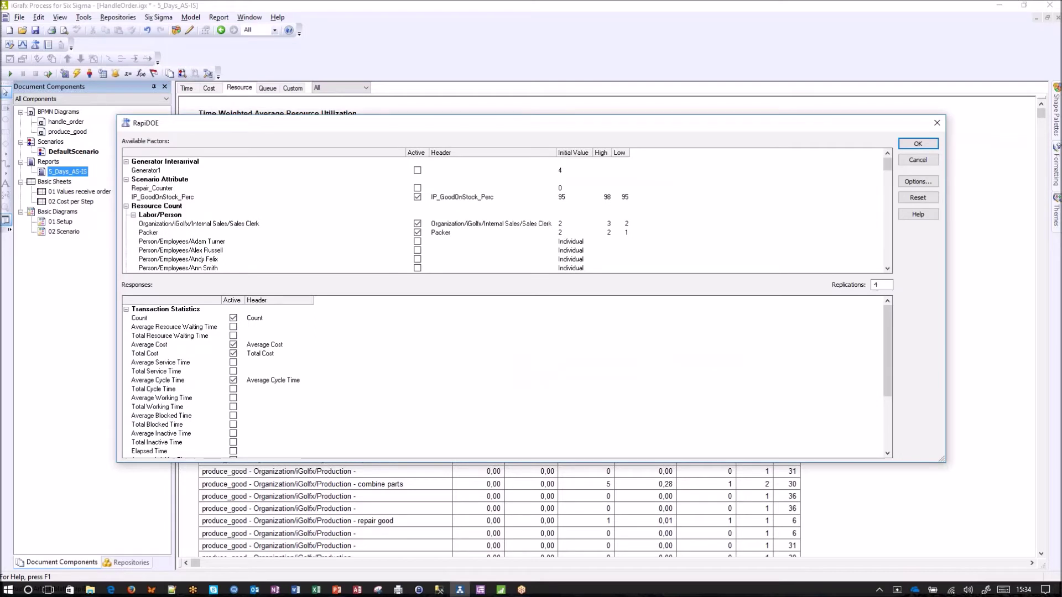
pyautogui.press('Tab')
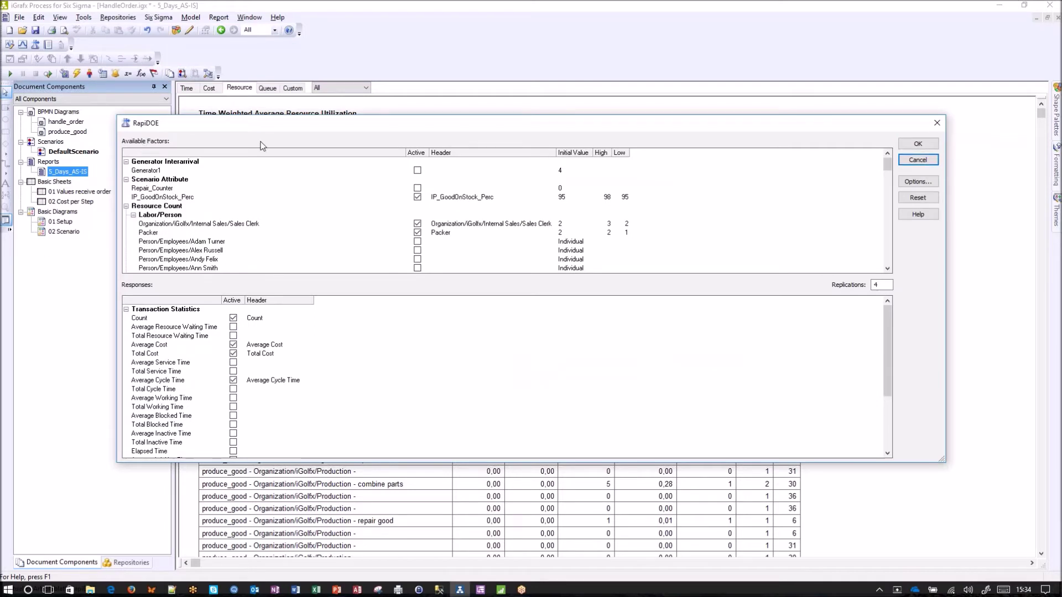
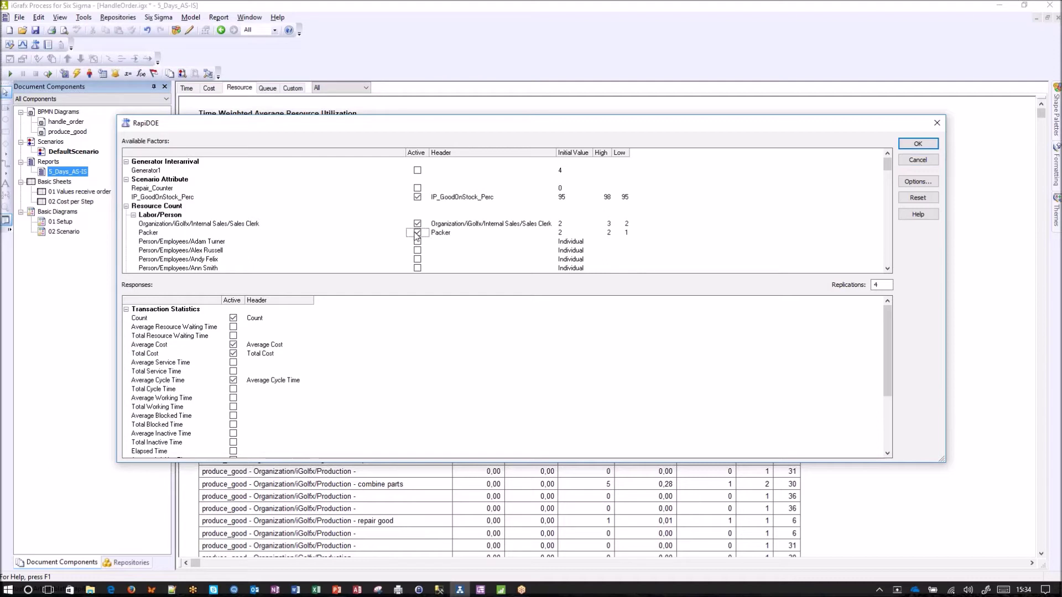
# - Keep Packer as an active factor and exclude the Persons custom statistic from the experiment's responses
pyautogui.click(419, 235)
pyautogui.click(419, 235)
pyautogui.moveTo(887, 364); pyautogui.dragTo(888, 425)
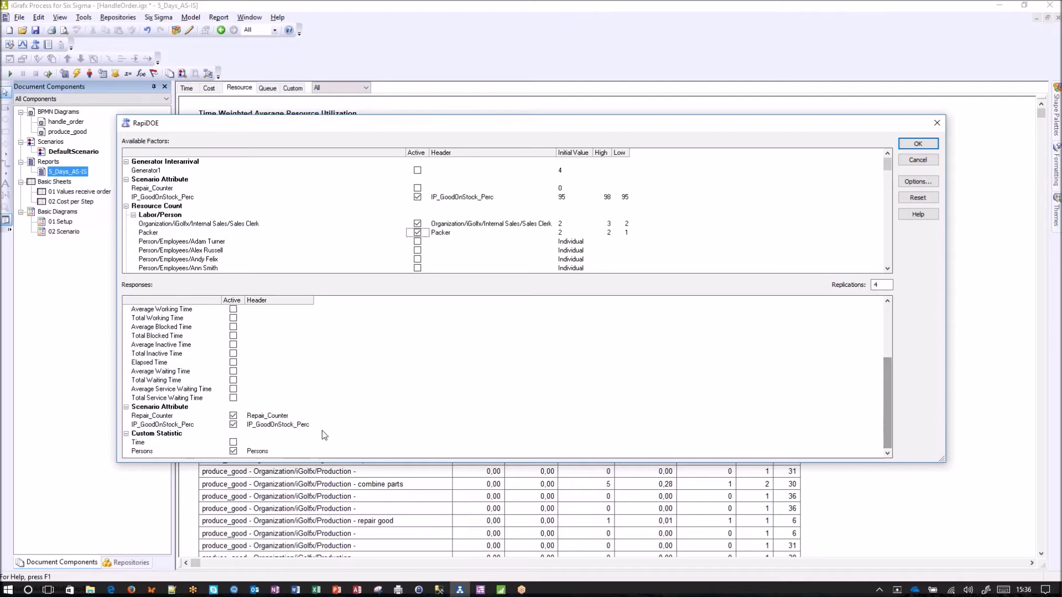
pyautogui.click(233, 451)
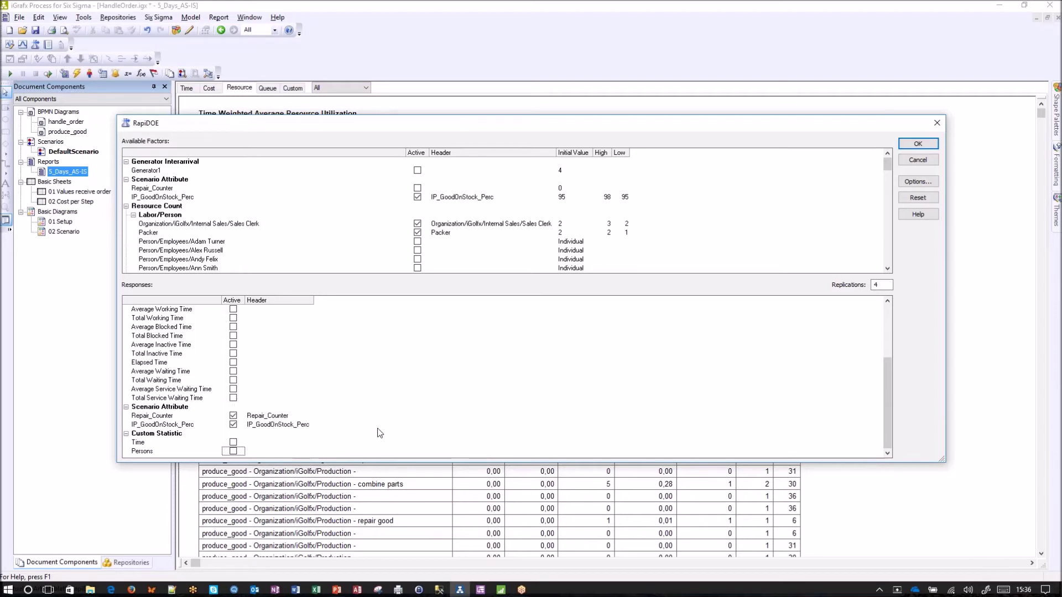
pyautogui.moveTo(885, 380); pyautogui.dragTo(885, 315)
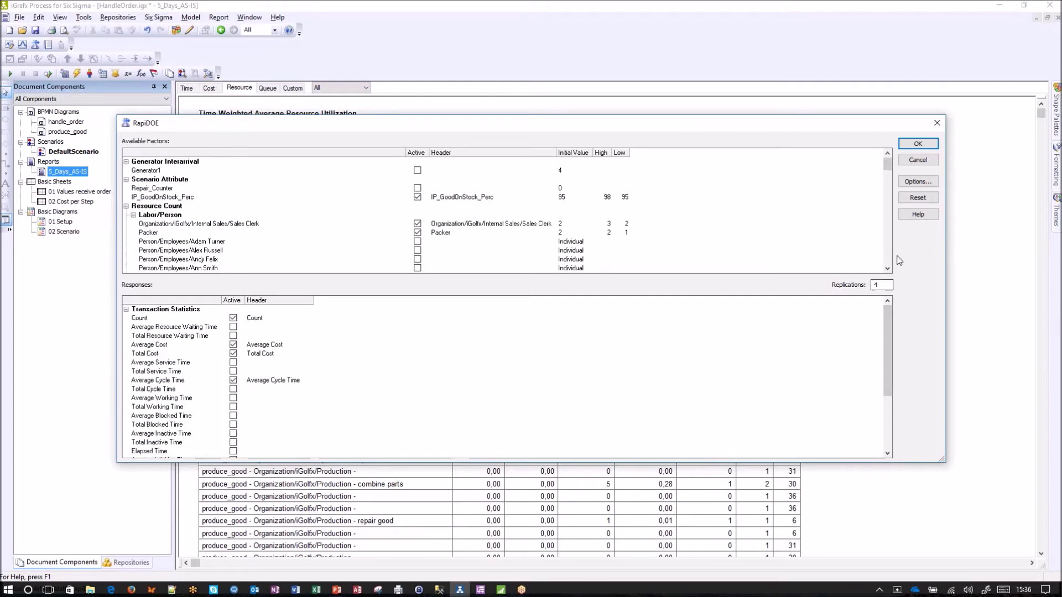
# - Check the MINITAB design options without changing them, accept the RapiDOE setup and start the experiment
pyautogui.click(921, 183)
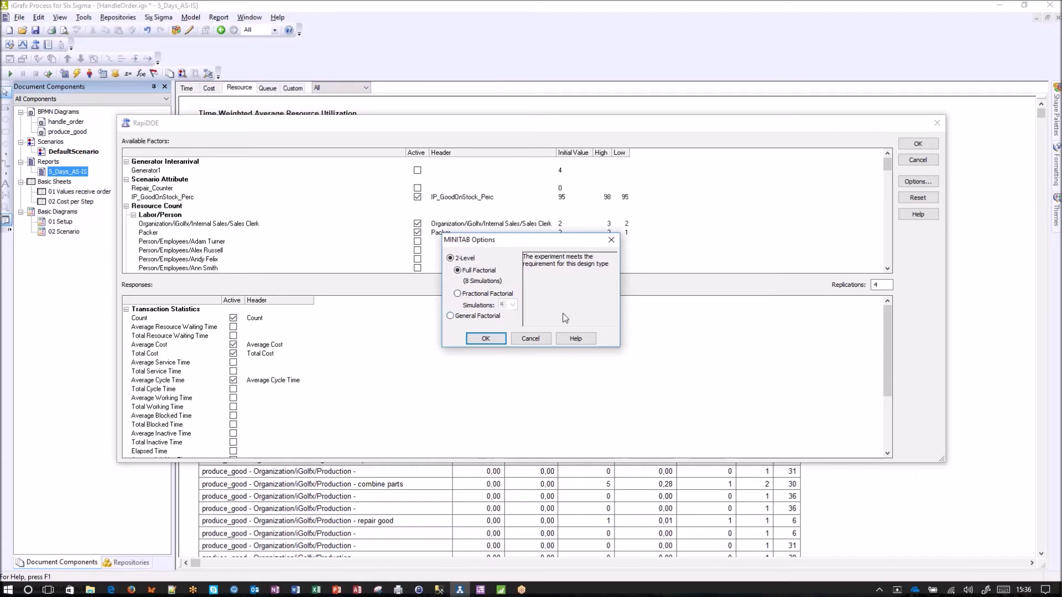
pyautogui.click(547, 340)
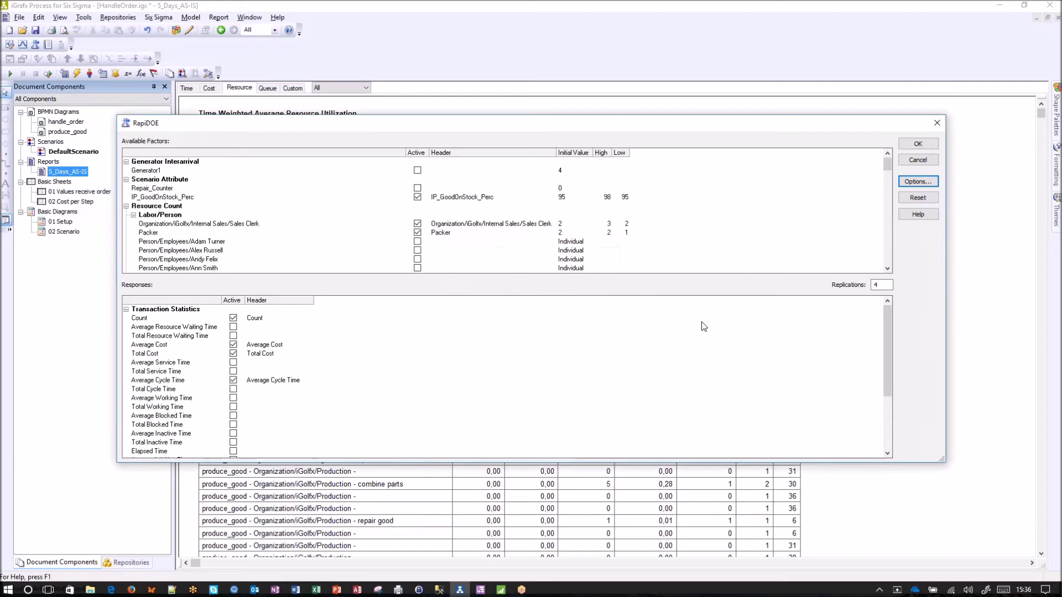
pyautogui.click(918, 145)
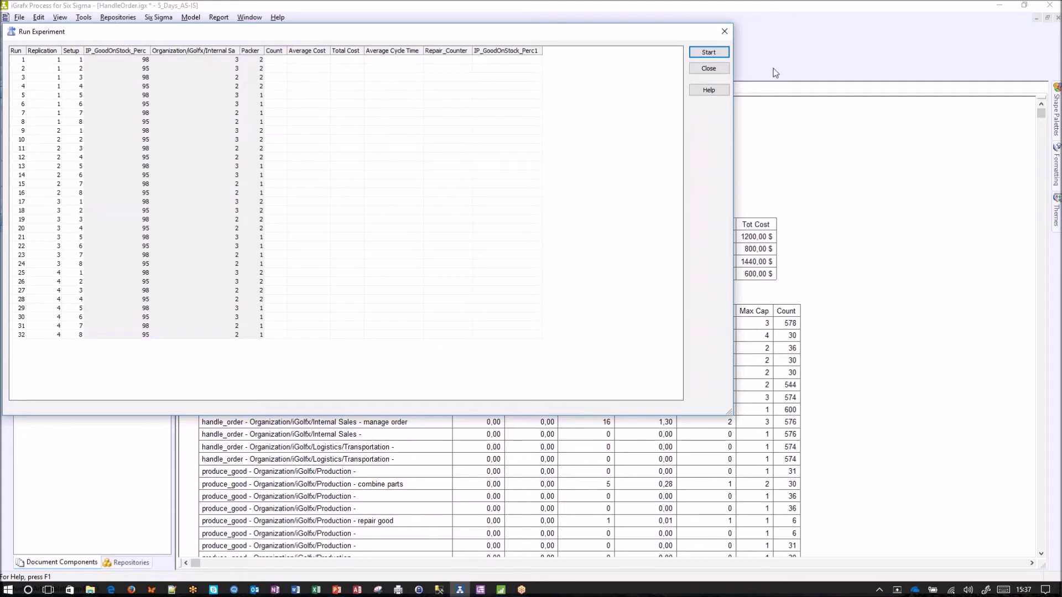
pyautogui.click(708, 52)
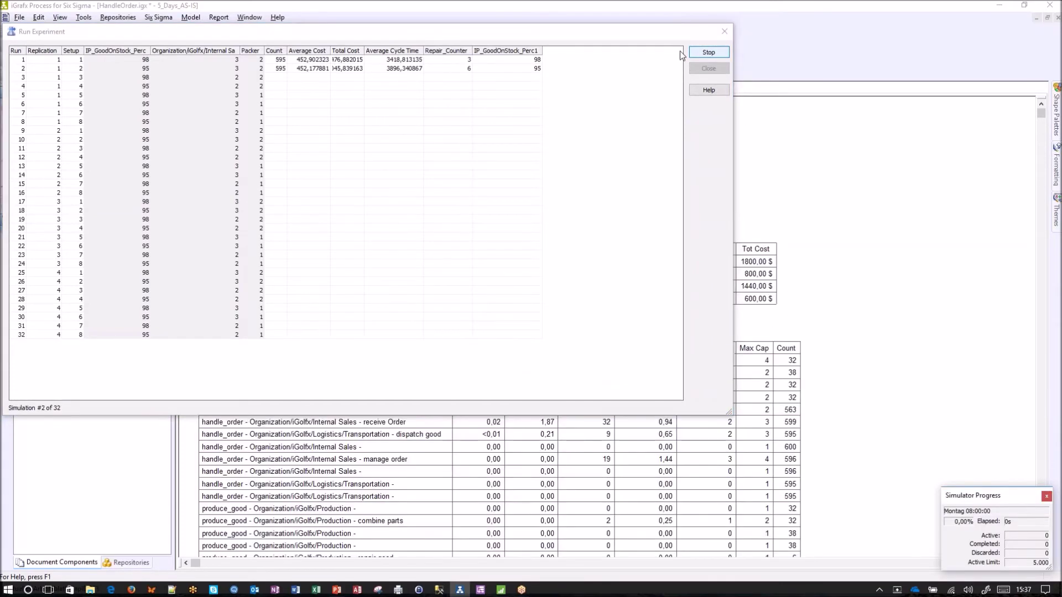
# - Save the experiment results to the MINITAB worksheet RapiDOE1 and widen the Total Cost column to show full values
pyautogui.moveTo(541, 37); pyautogui.dragTo(807, 189)
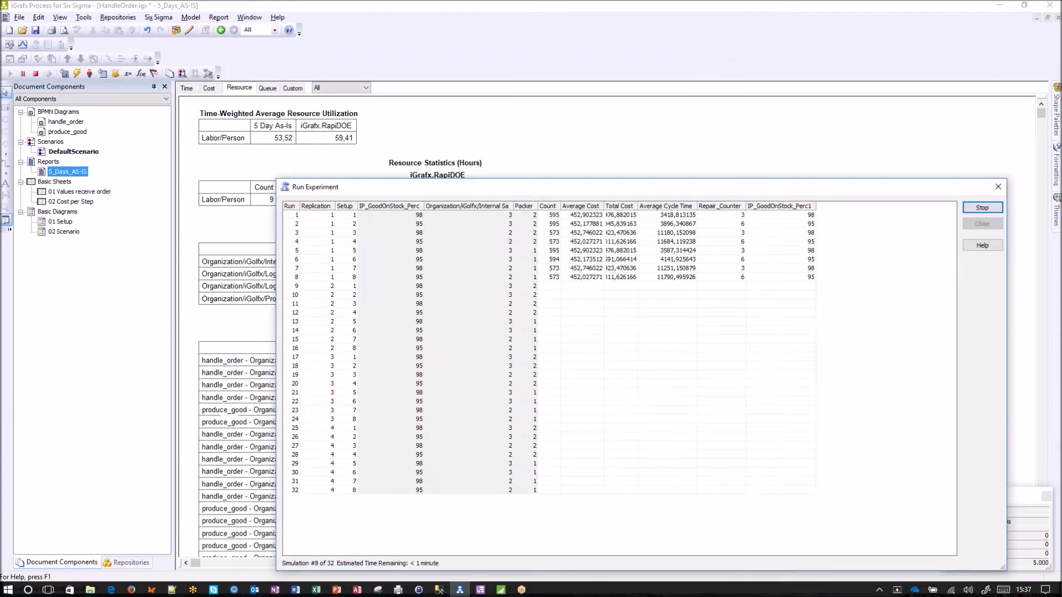
pyautogui.moveTo(513, 187); pyautogui.dragTo(389, 133)
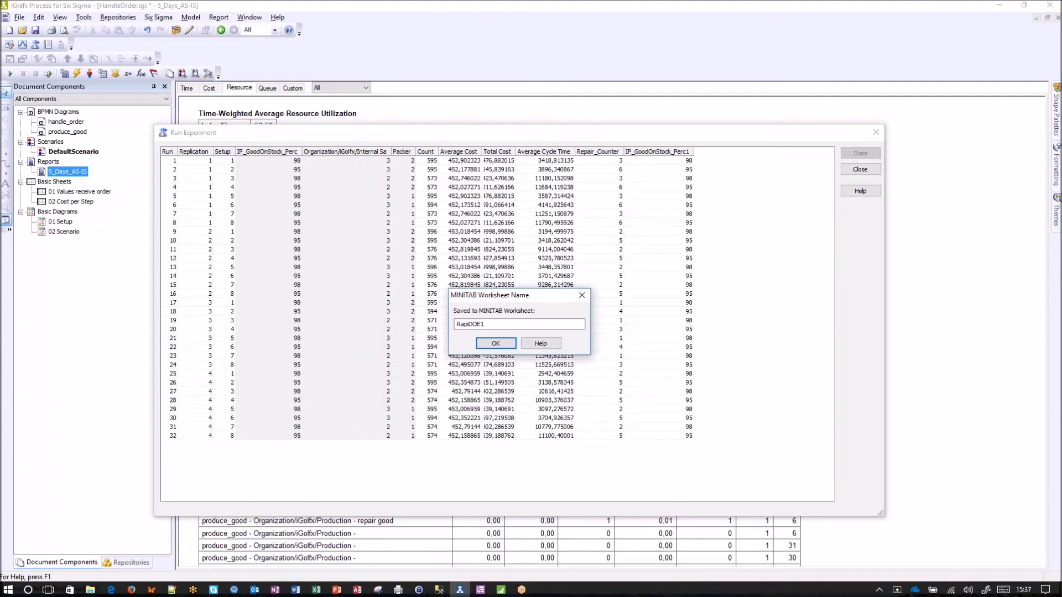
pyautogui.click(495, 344)
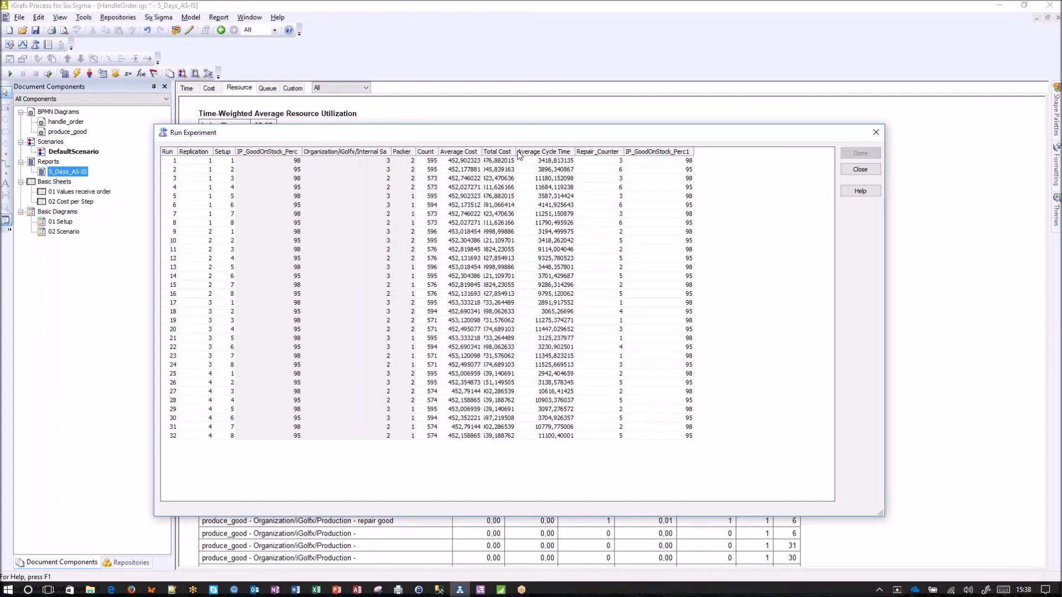
pyautogui.moveTo(516, 151); pyautogui.dragTo(532, 150)
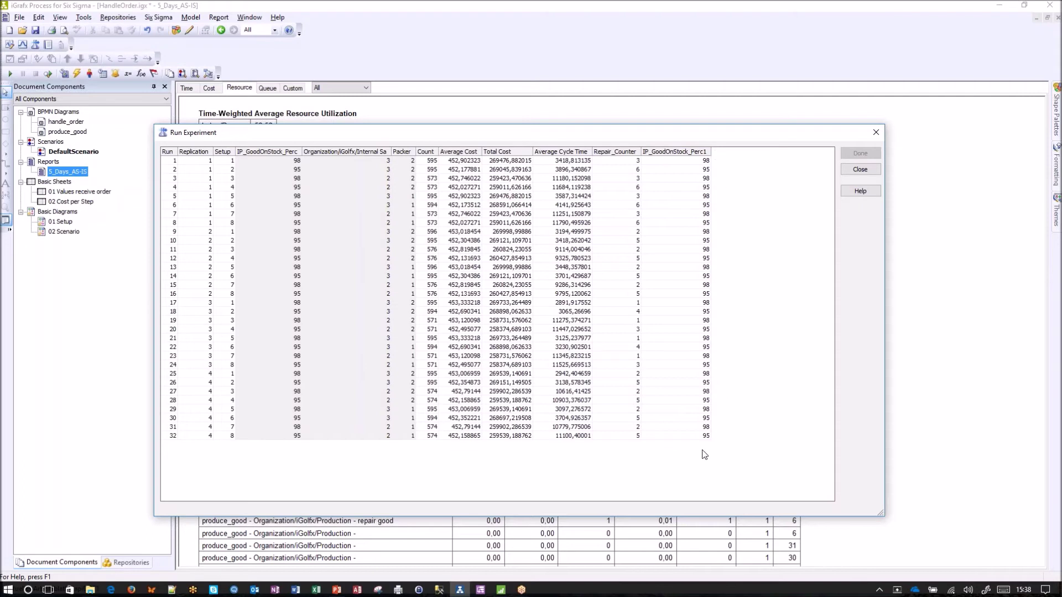
# - Sort the experiment runs by average cycle time in ascending order and close the experiment results
pyautogui.click(580, 153)
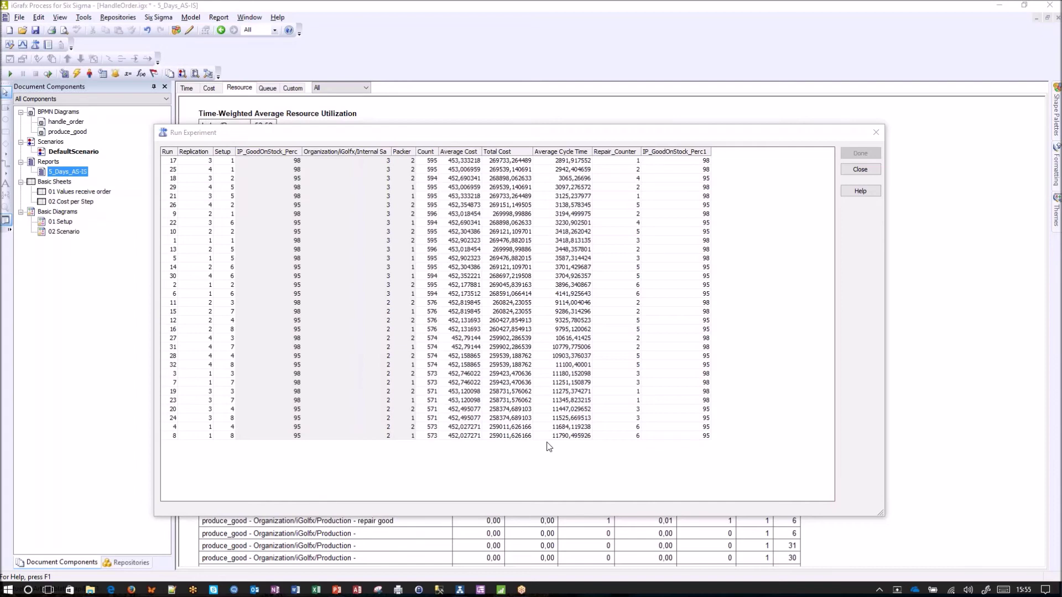
pyautogui.click(876, 133)
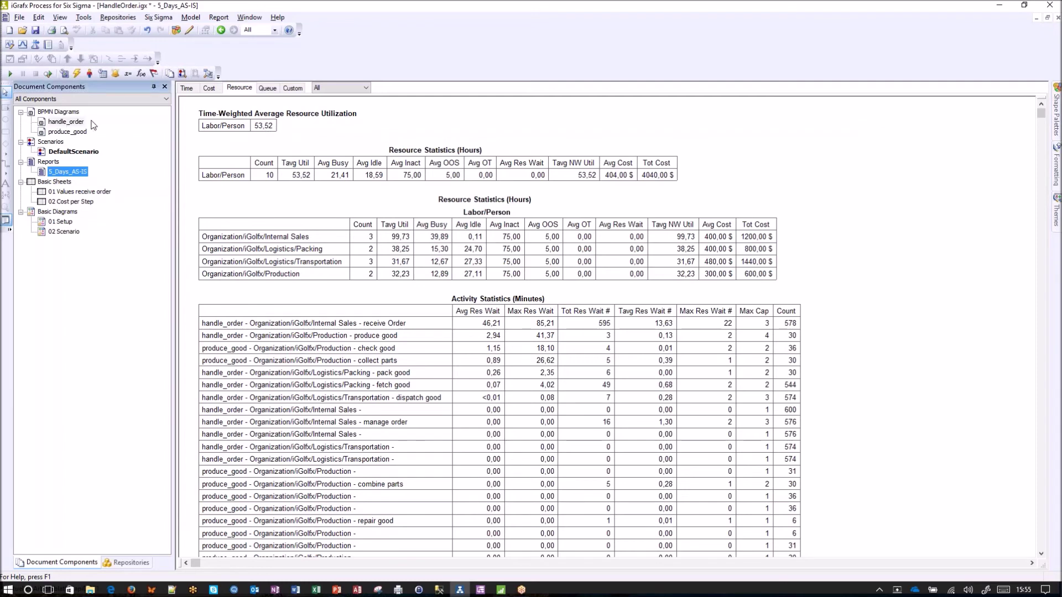
# - Open the handle_order diagram in the Path Analyzer and list the paths of the handle_order process
pyautogui.doubleClick(67, 122)
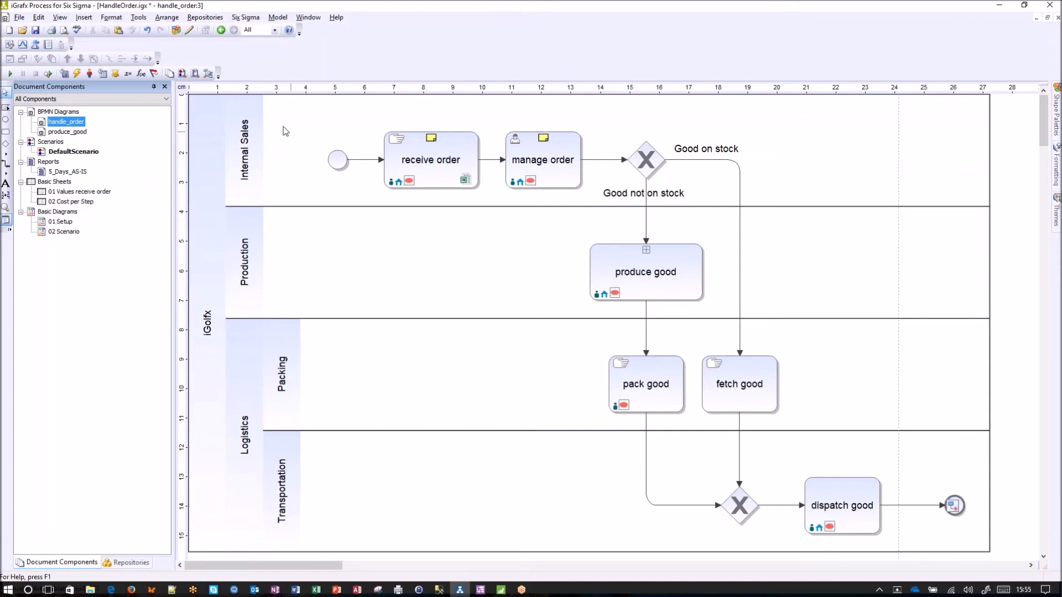
pyautogui.click(248, 19)
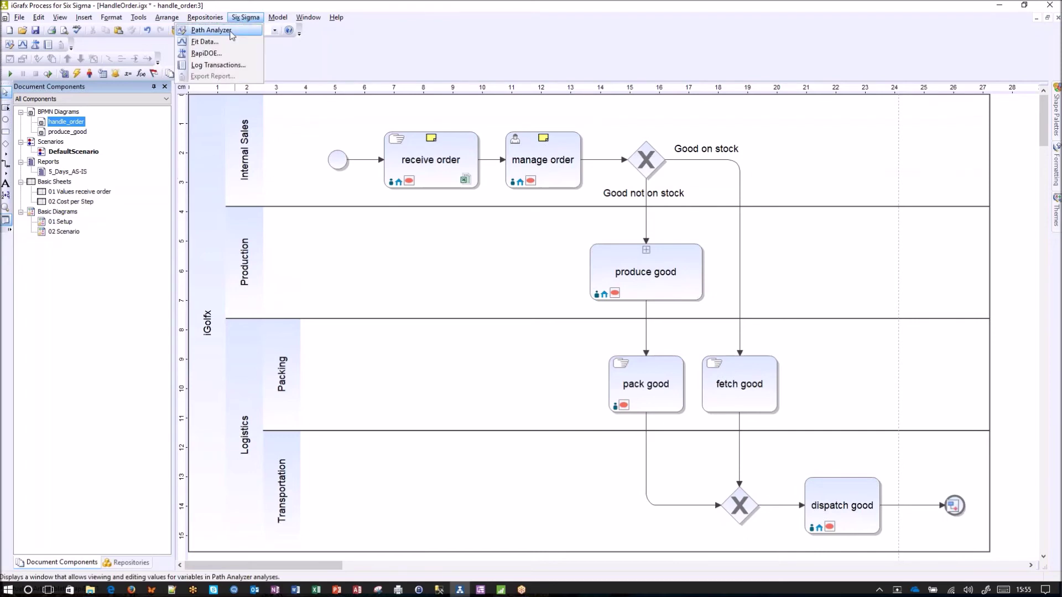
pyautogui.click(210, 30)
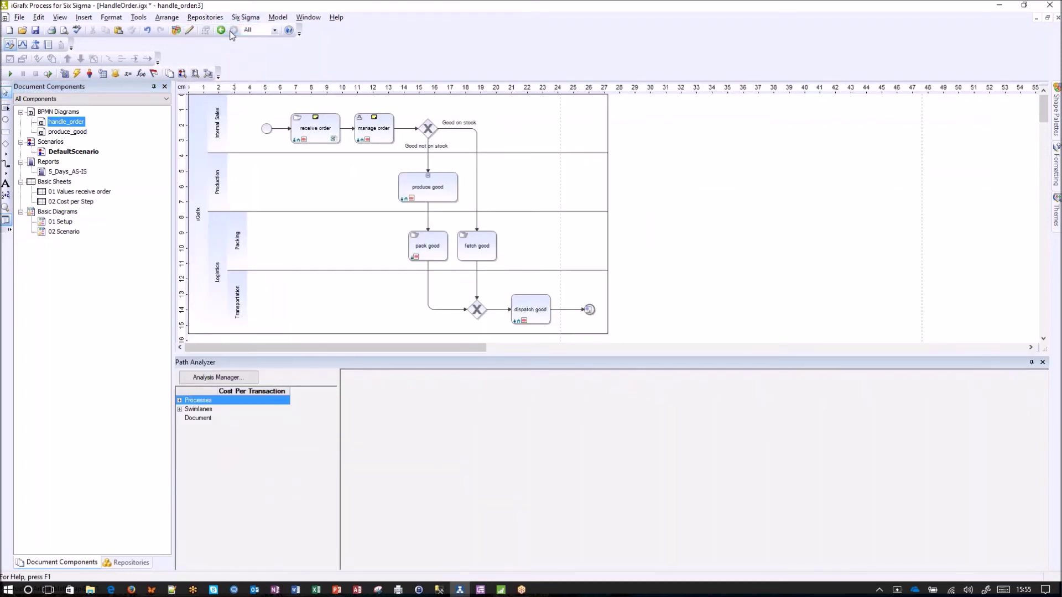
pyautogui.click(179, 400)
pyautogui.click(187, 409)
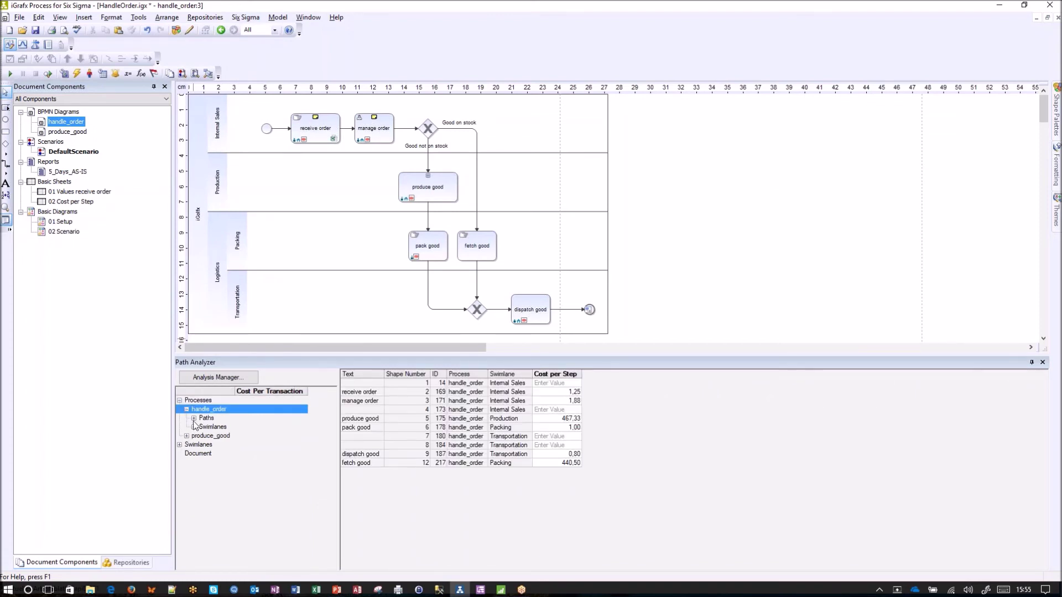
pyautogui.click(194, 418)
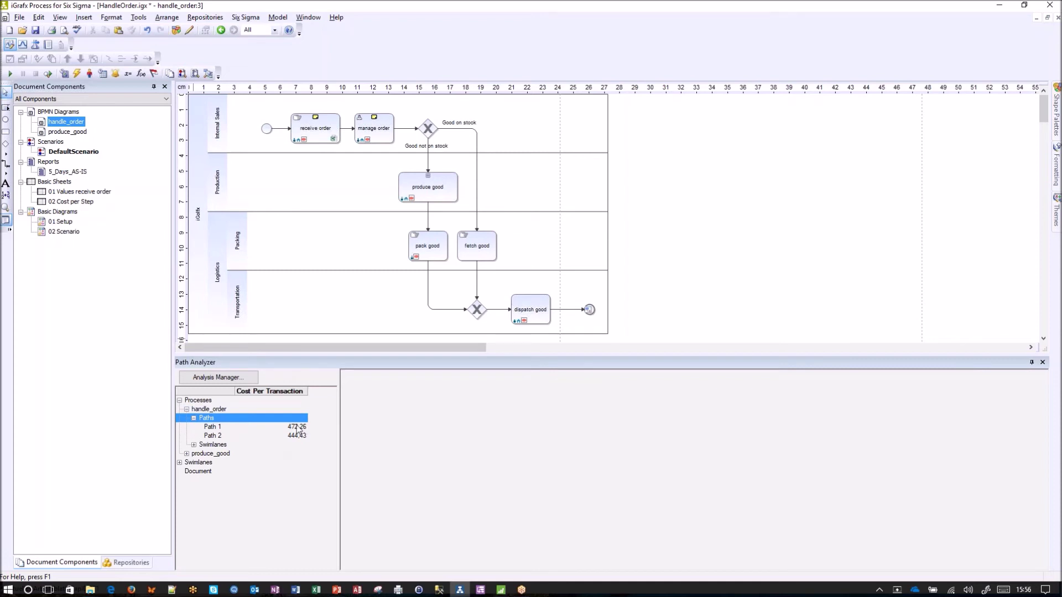
# - Review the Cost Per Transaction analysis definition without changing it and examine the cost breakdown in the 02 Cost per Step sheet
pyautogui.click(211, 380)
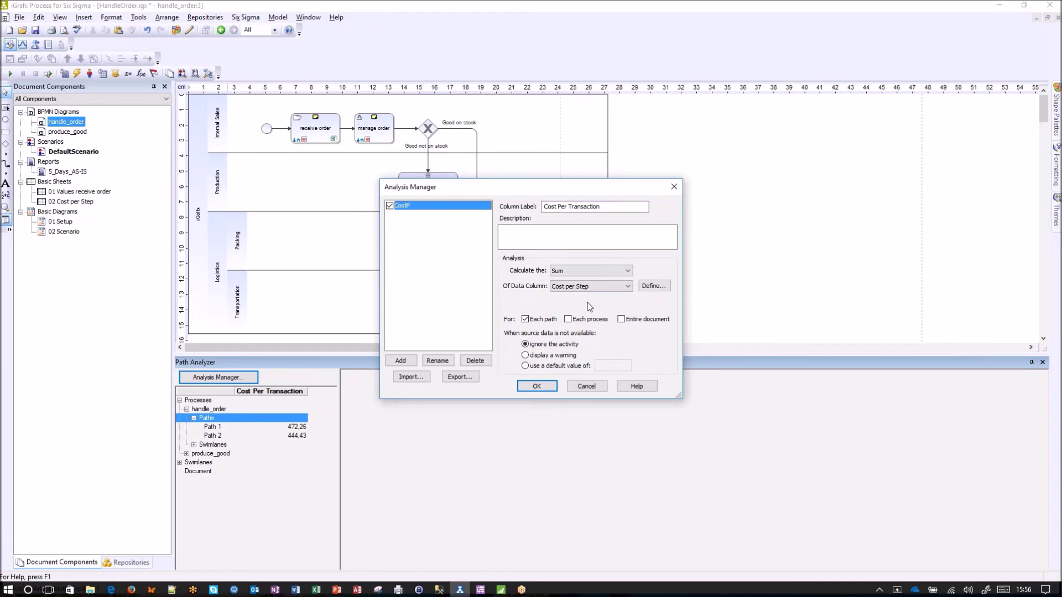
pyautogui.click(587, 386)
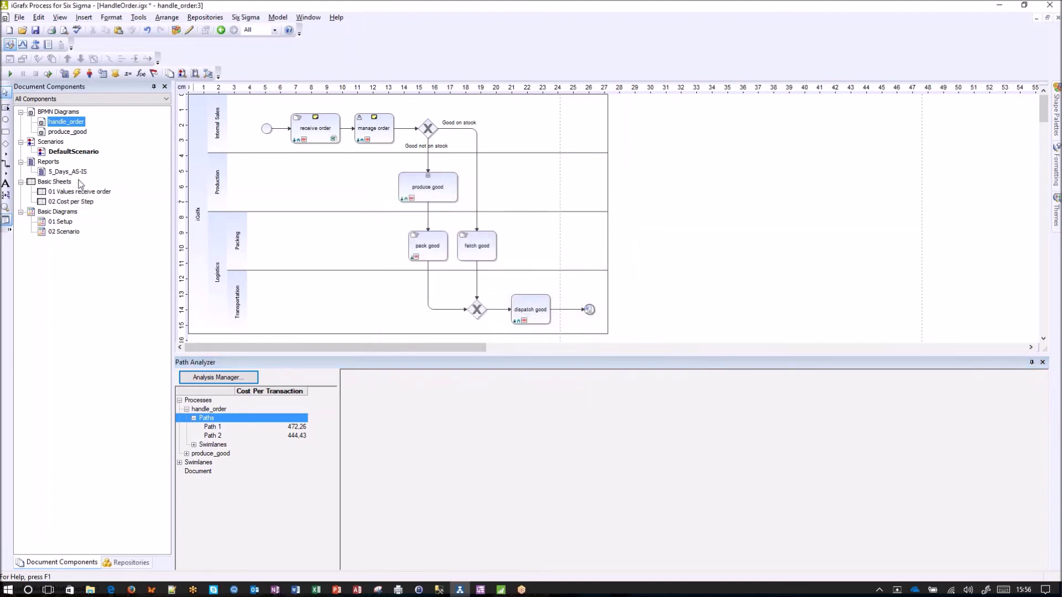
pyautogui.doubleClick(75, 202)
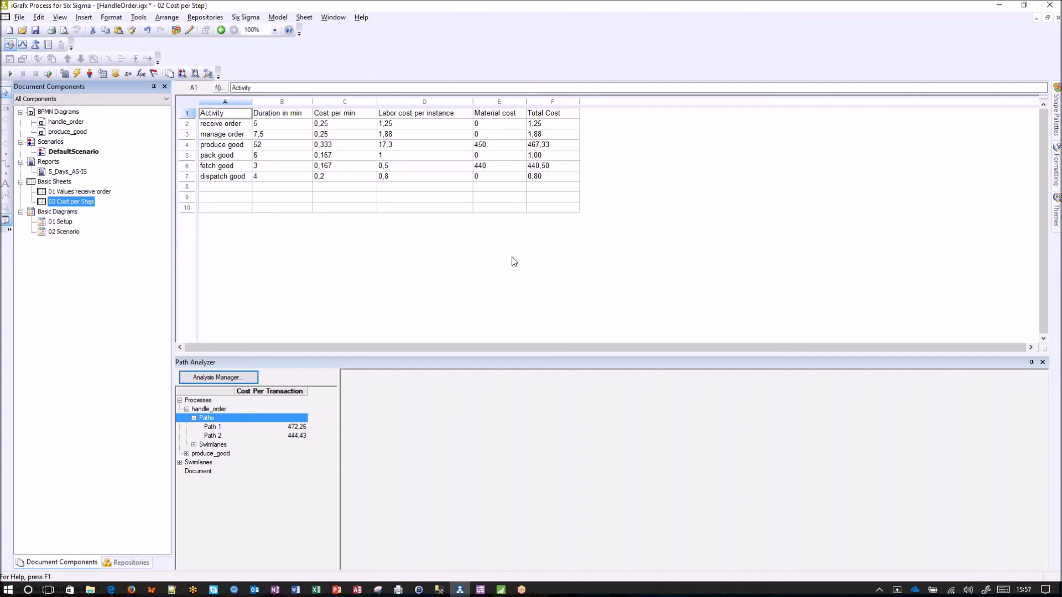
# - Return to the handle_order diagram and compare the activities and transaction costs of Path 1 and Path 2
pyautogui.doubleClick(73, 121)
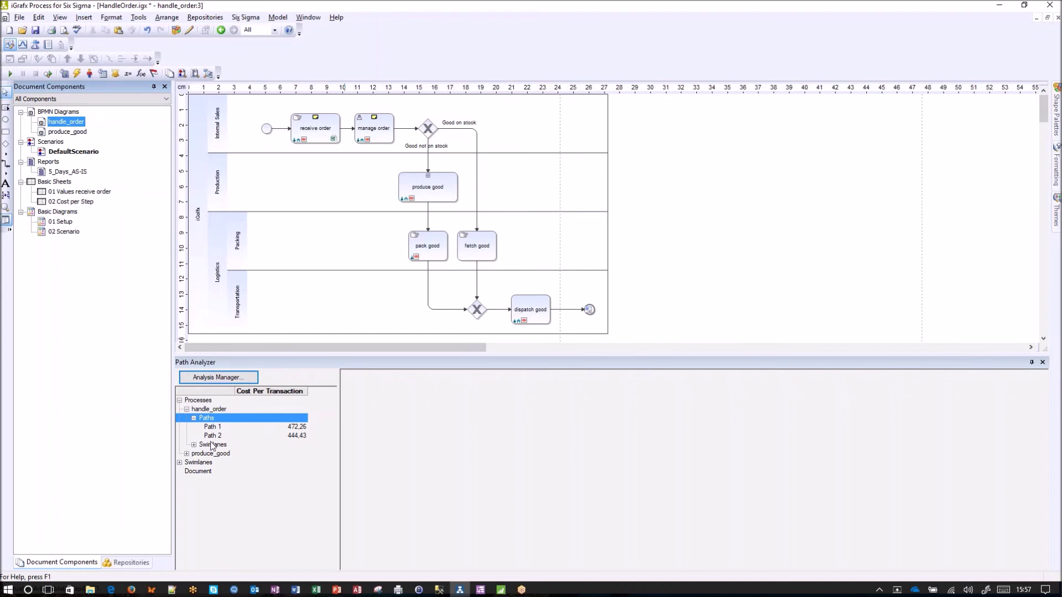
pyautogui.click(210, 419)
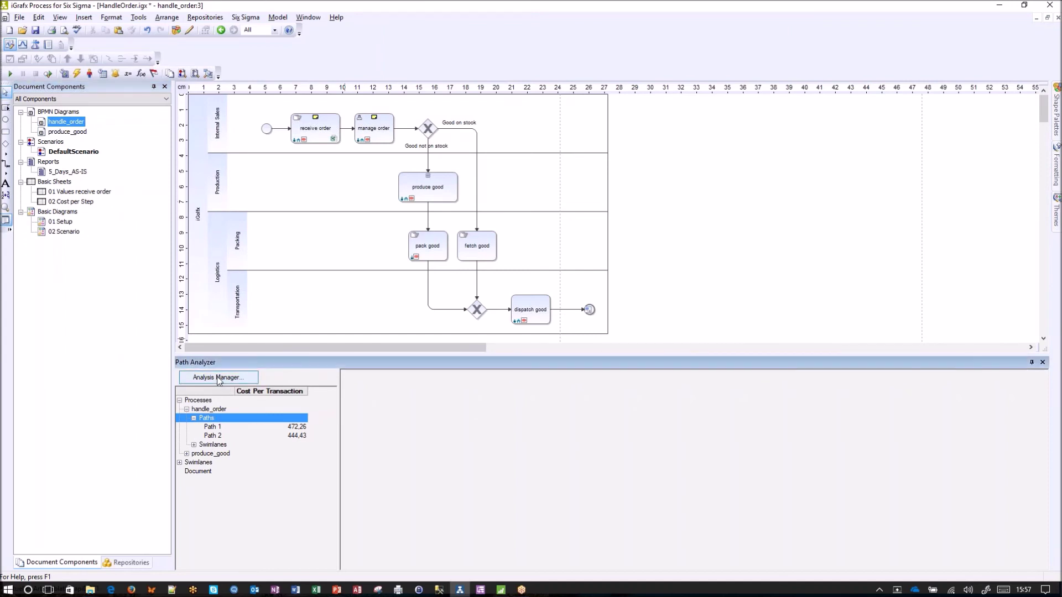
pyautogui.click(212, 427)
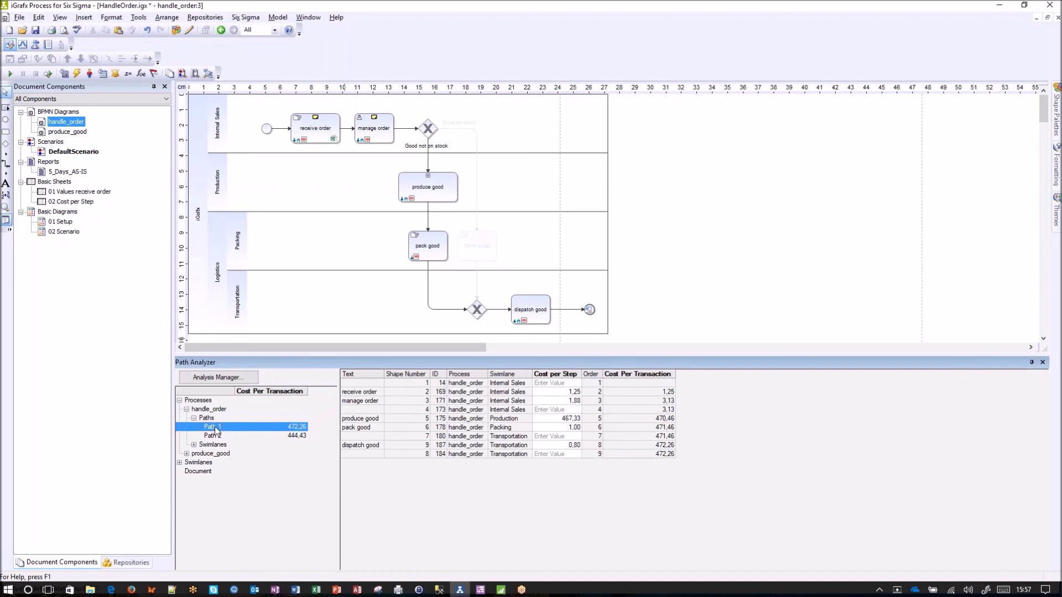
pyautogui.click(210, 419)
pyautogui.click(212, 427)
pyautogui.click(213, 436)
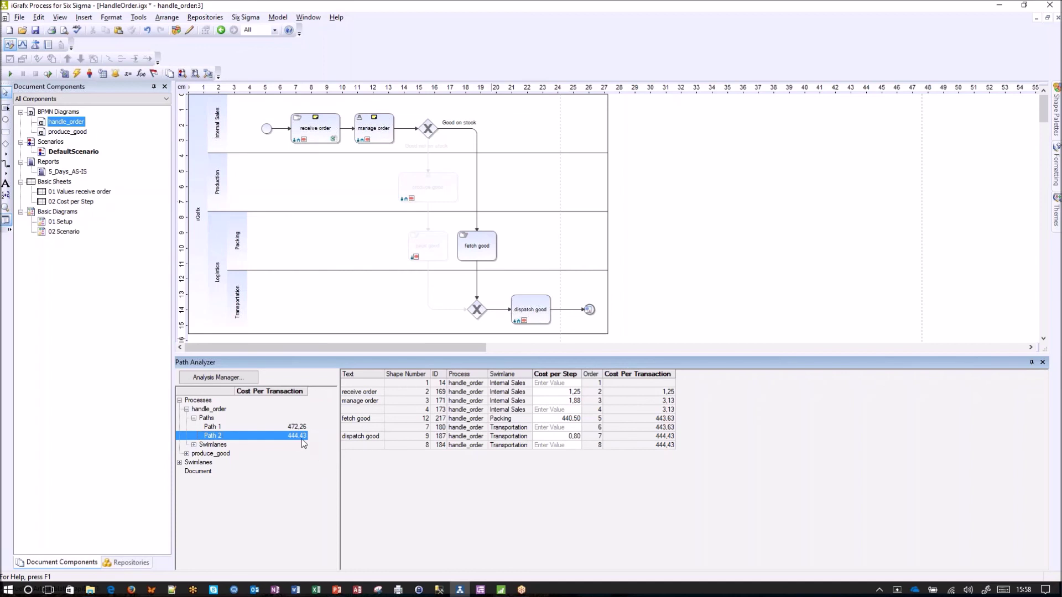
pyautogui.click(215, 427)
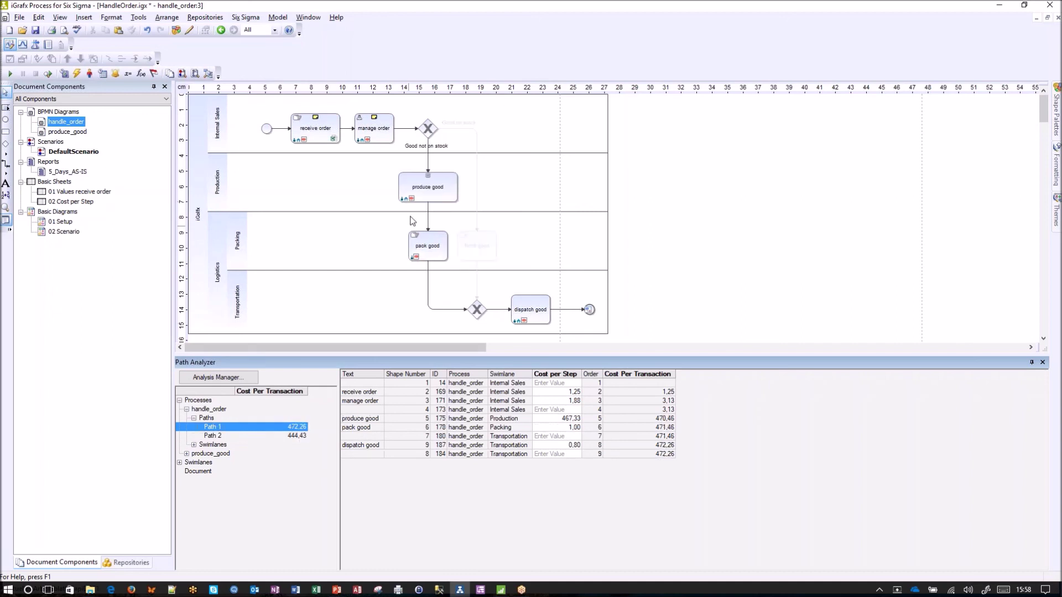